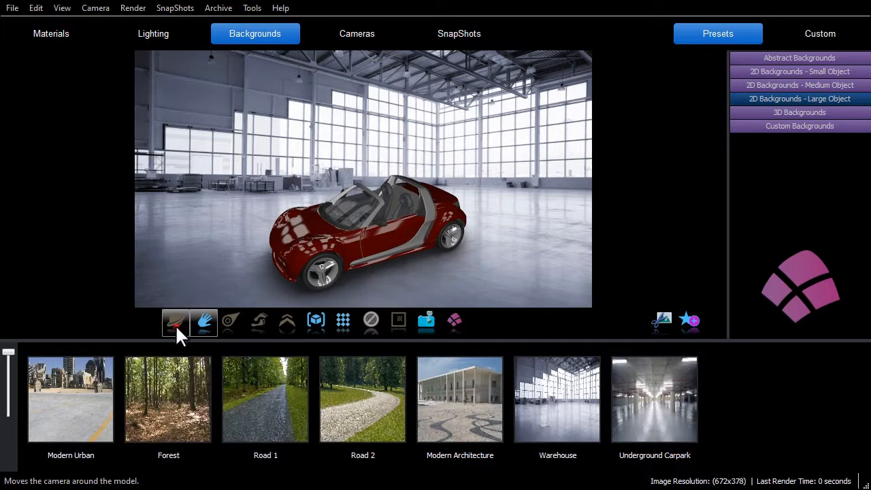
Orbit the camera to a lower front view of the red roadster in the warehouse, and take a snapshot of the scene
click(176, 322)
mouse_move(321, 261)
mouse_down()
mouse_move(345, 248)
mouse_move(341, 262)
mouse_move(321, 264)
mouse_move(331, 262)
mouse_up()
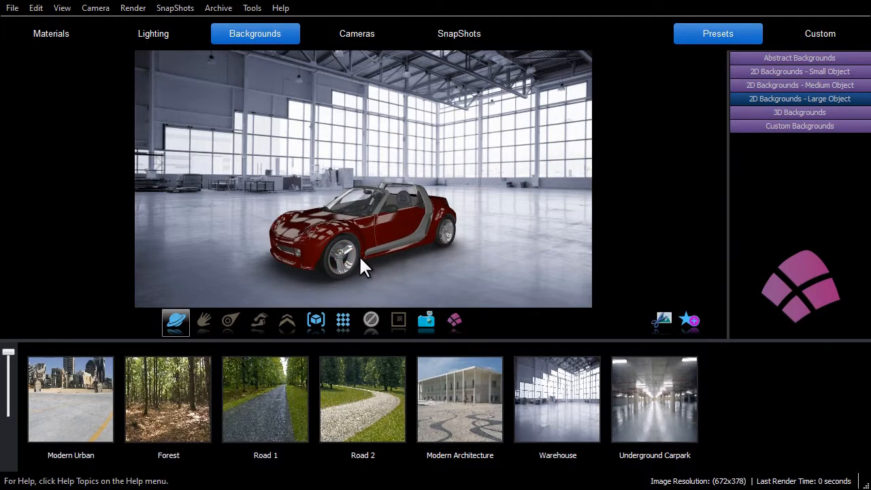
click(432, 325)
click(458, 38)
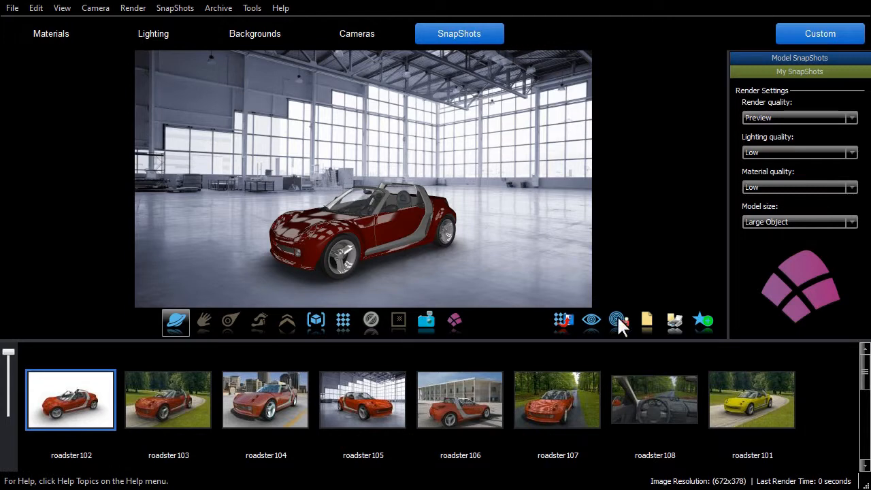
Restore the roadster1023 snapshot with the black background into the scene
drag(865, 374, 865, 453)
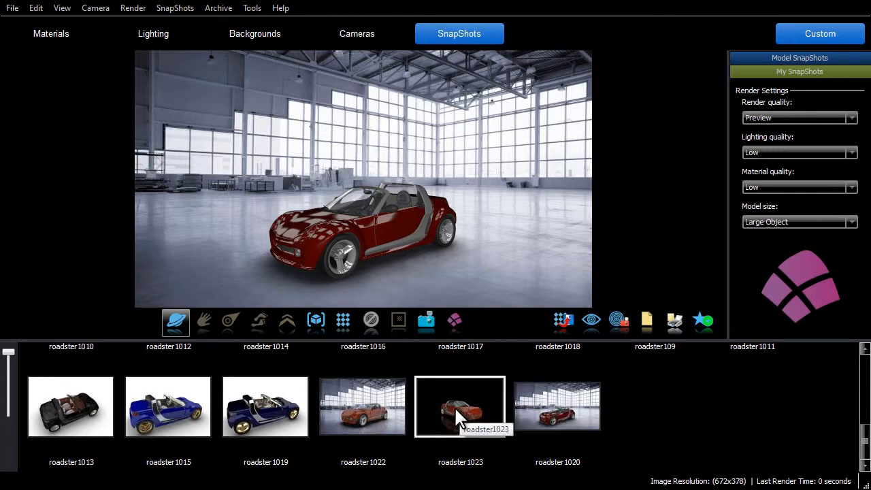
drag(456, 411, 375, 228)
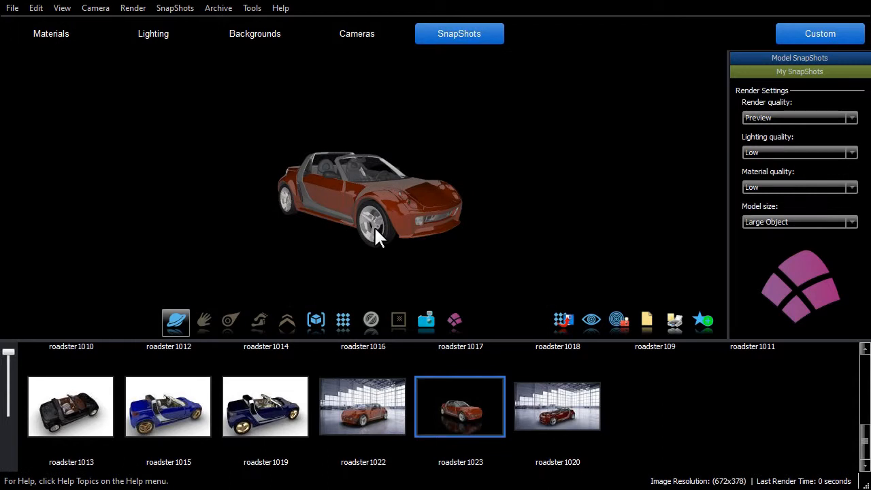
click(344, 318)
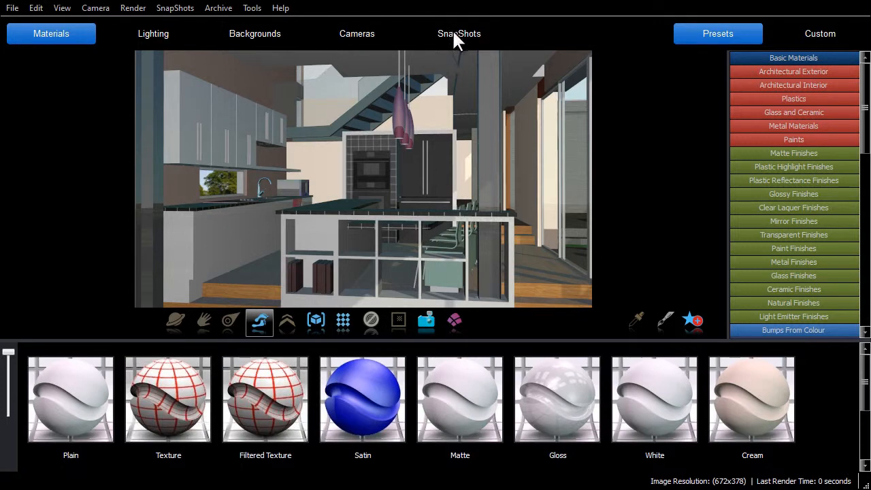
Bring up the kitchen model's snapshots and open the batch rendering settings for them
click(454, 39)
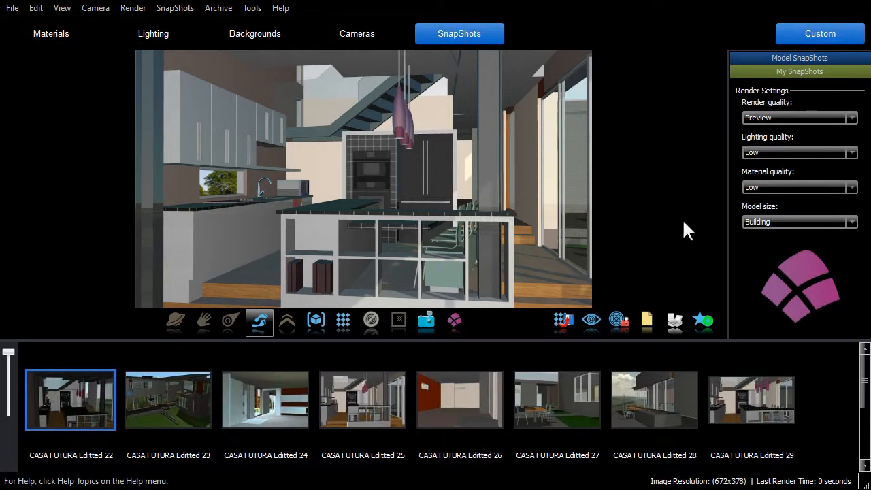
mouse_move(867, 371)
mouse_down()
mouse_move(867, 430)
mouse_move(868, 369)
mouse_up()
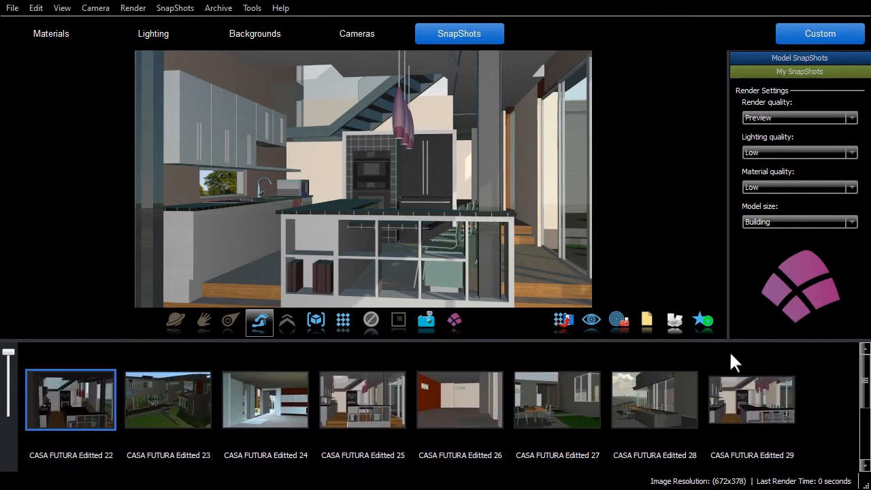
click(617, 320)
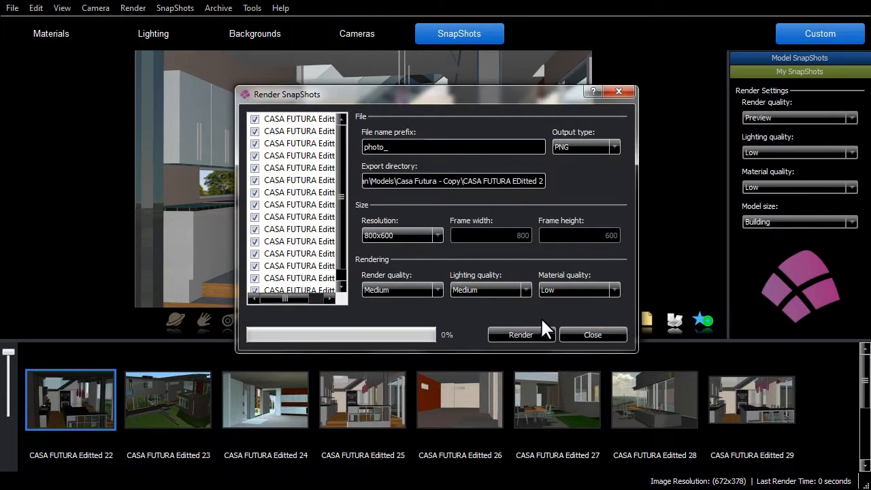
Exclude five snapshots in the lower half of the list, including the last three, from the render batch
mouse_move(280, 299)
mouse_down()
mouse_move(305, 298)
mouse_move(277, 298)
mouse_up()
click(255, 277)
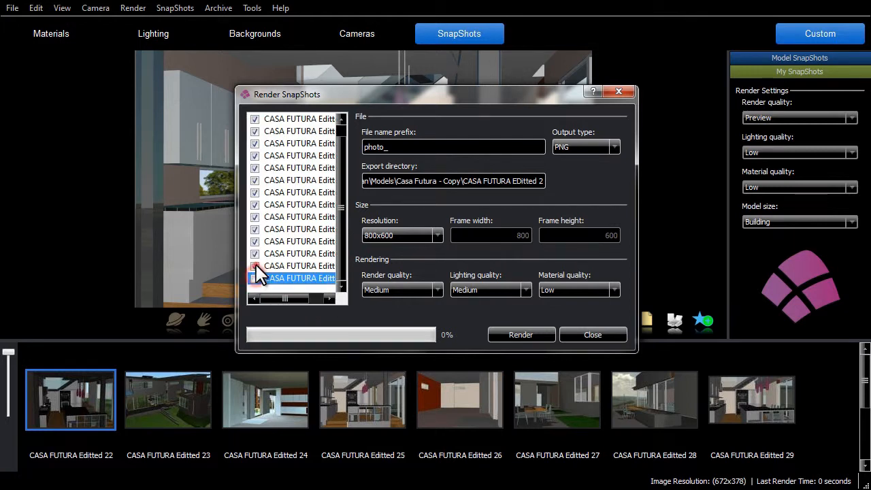
click(255, 266)
click(254, 253)
click(255, 204)
click(254, 192)
drag(341, 208, 339, 196)
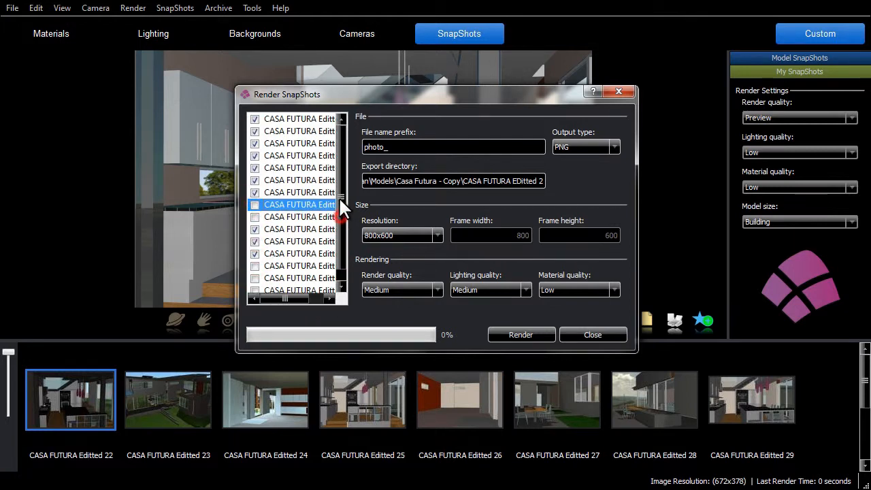
Keep the batch resolution at 800x600, set the material quality to Medium, and close the snapshot rendering settings
click(437, 236)
click(418, 257)
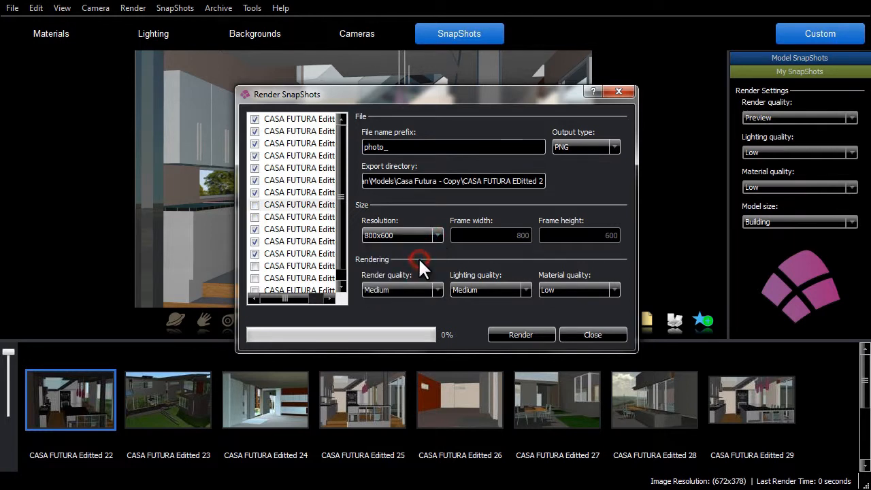
click(603, 290)
click(584, 311)
click(521, 334)
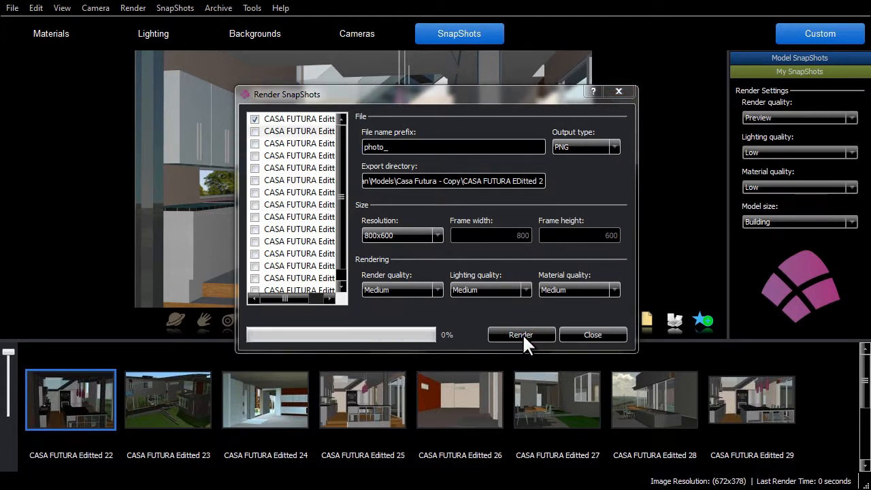
click(590, 333)
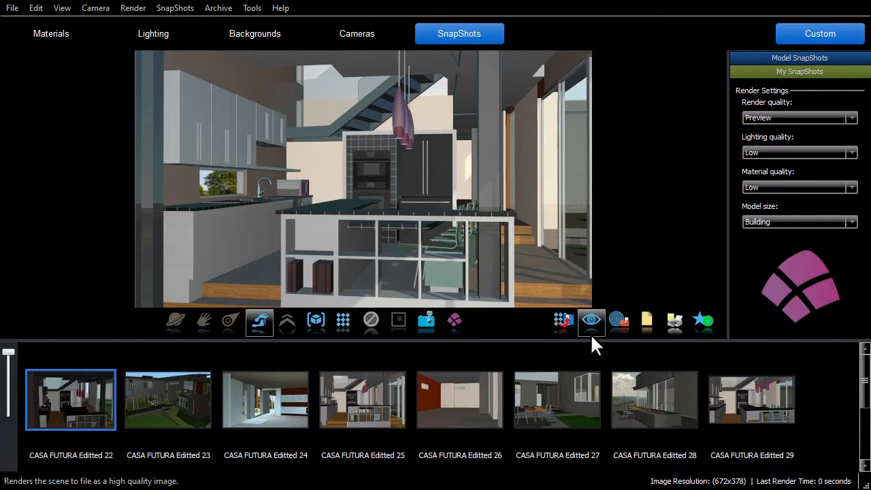
click(56, 403)
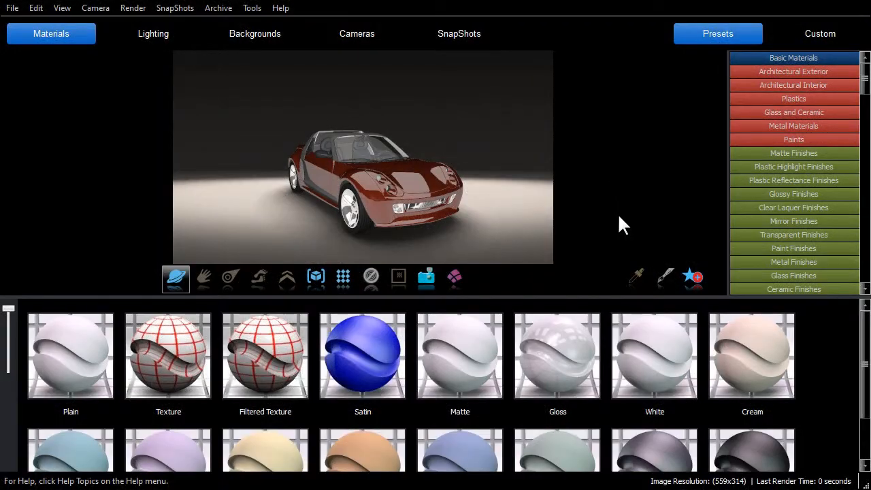
Bring up the roadster model's snapshots and restore Roadster7 into the scene
click(458, 38)
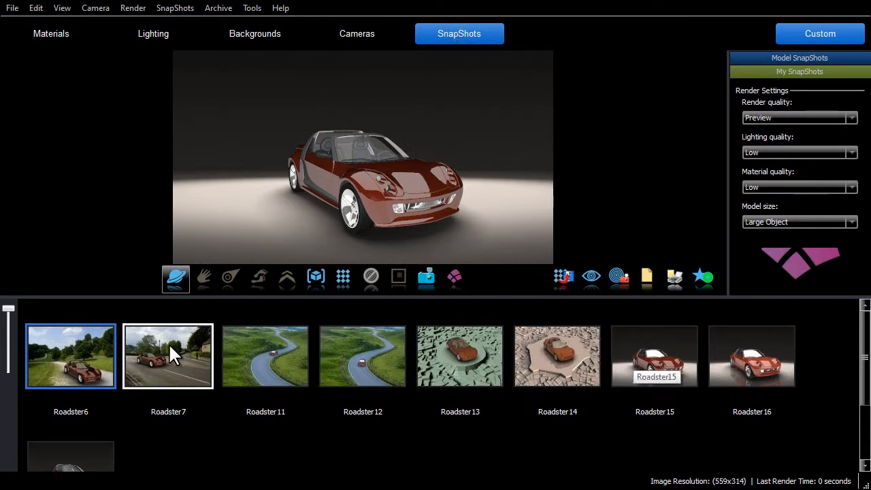
drag(168, 342, 368, 173)
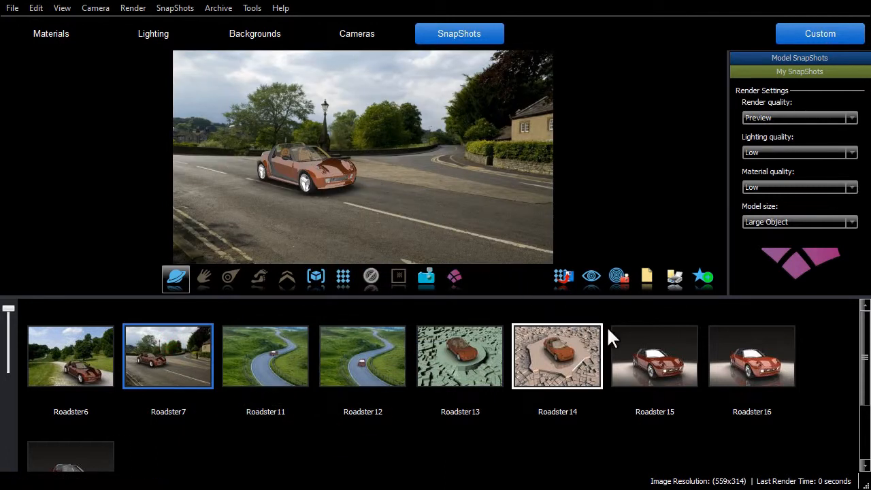
Update only the background of the Roadster15 snapshot from the current scene, and restore Roadster15 into the scene
right_click(627, 331)
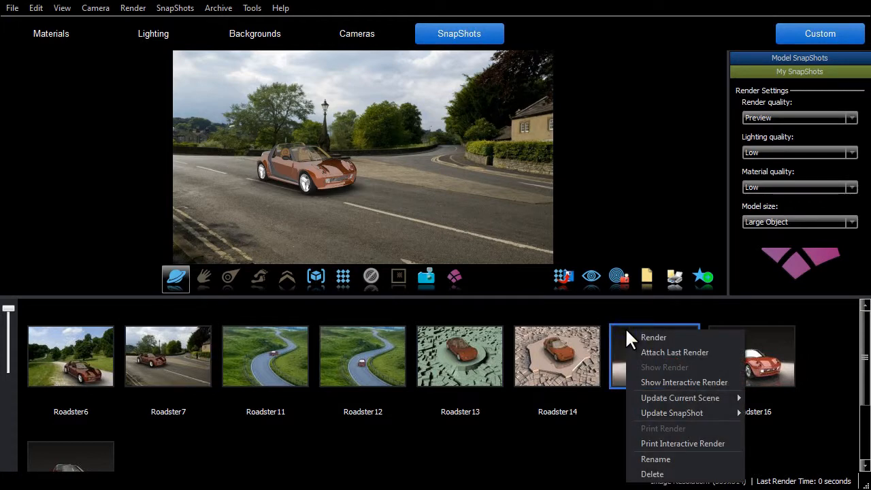
mouse_move(707, 415)
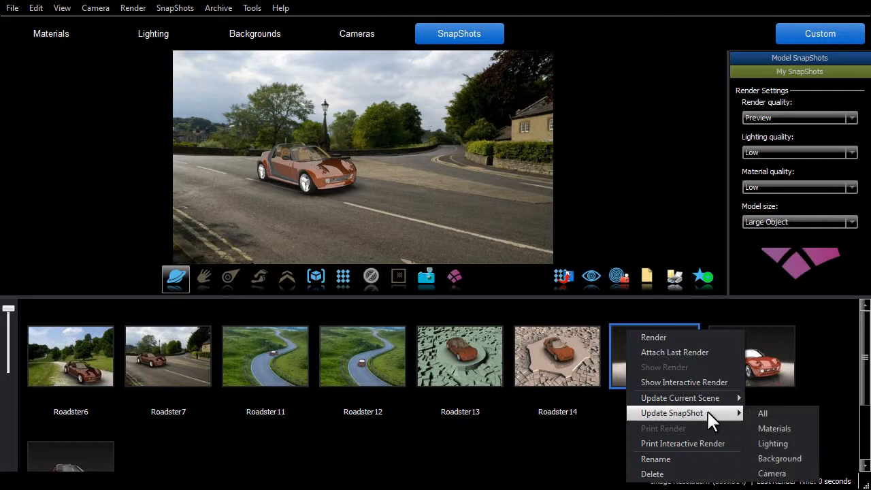
click(803, 459)
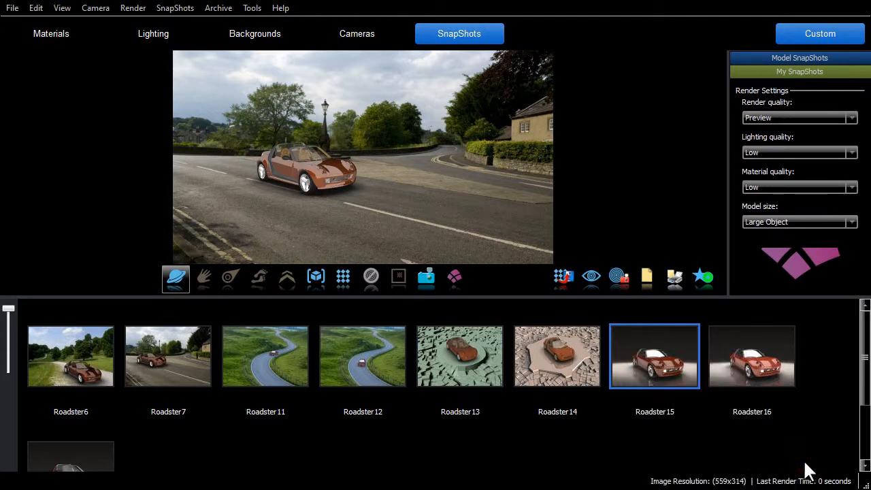
drag(664, 362, 424, 171)
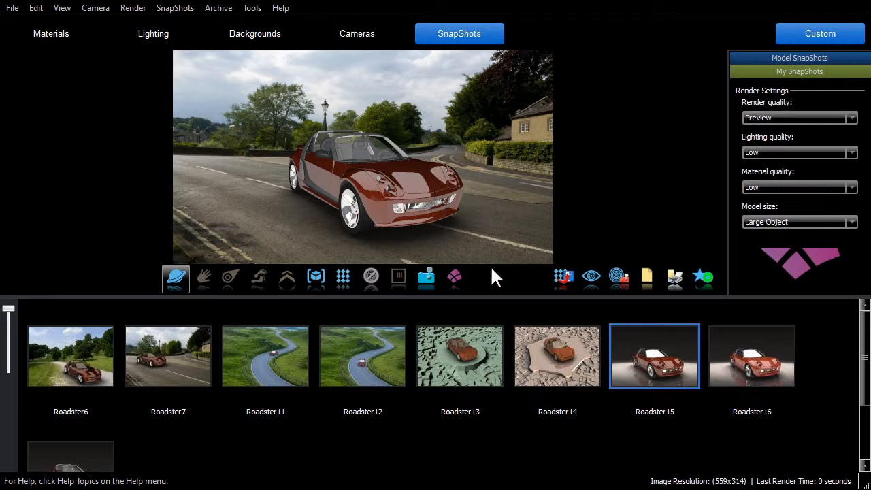
Update only the current scene's background from the Roadster14 snapshot, and adjust the camera so the car fits the stone platform
right_click(525, 329)
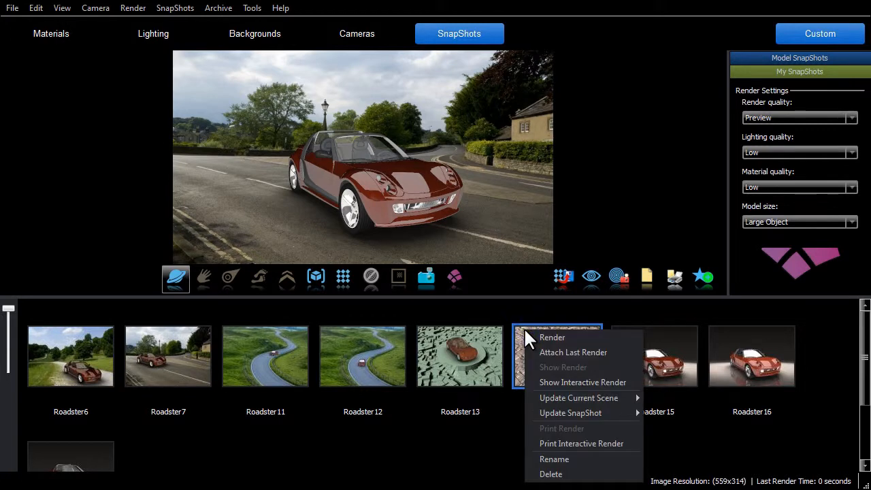
mouse_move(582, 399)
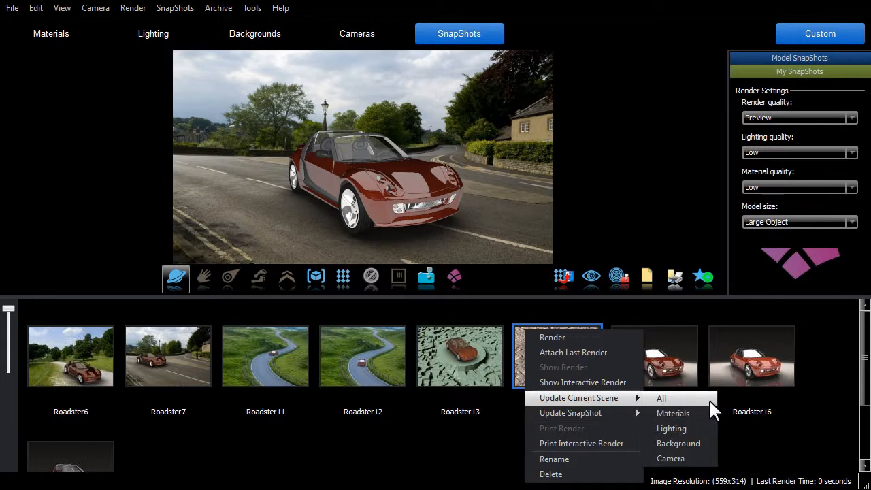
click(712, 445)
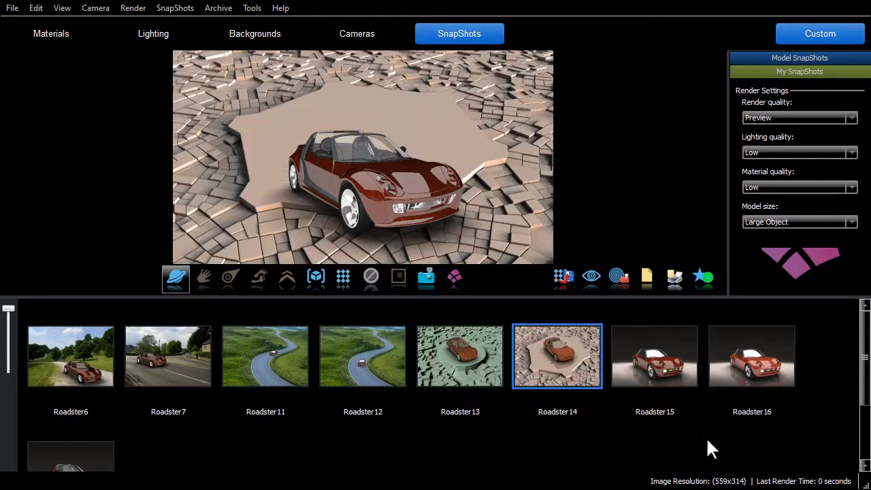
scroll(436, 183, down, 1)
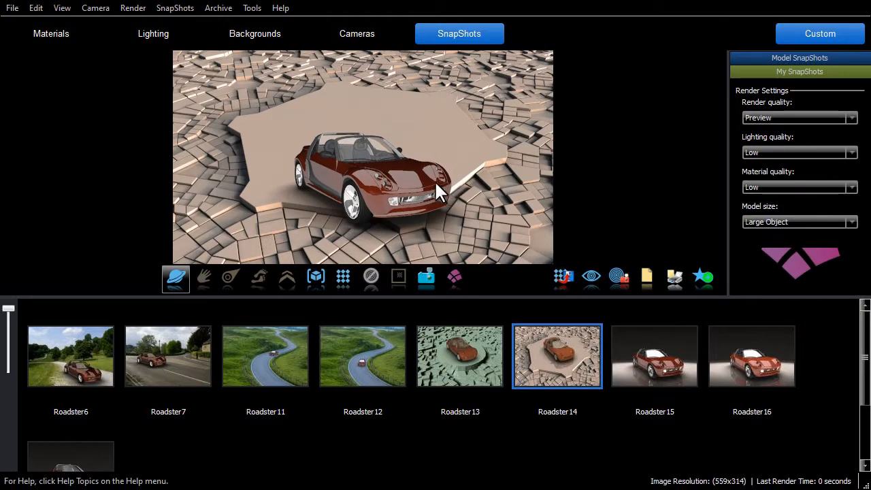
click(222, 275)
drag(401, 247, 486, 230)
click(175, 276)
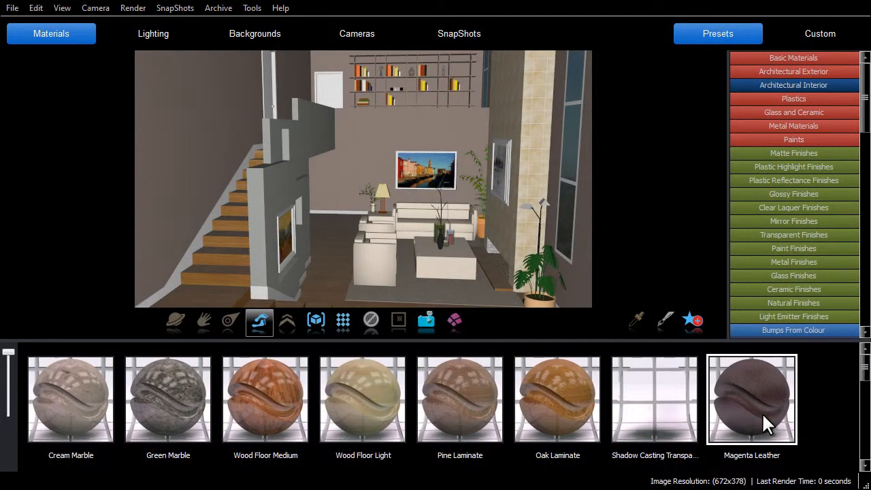
Apply the Magenta Leather material to the living room furniture, and give it the Matte Brightness 5 finish
drag(762, 412, 381, 269)
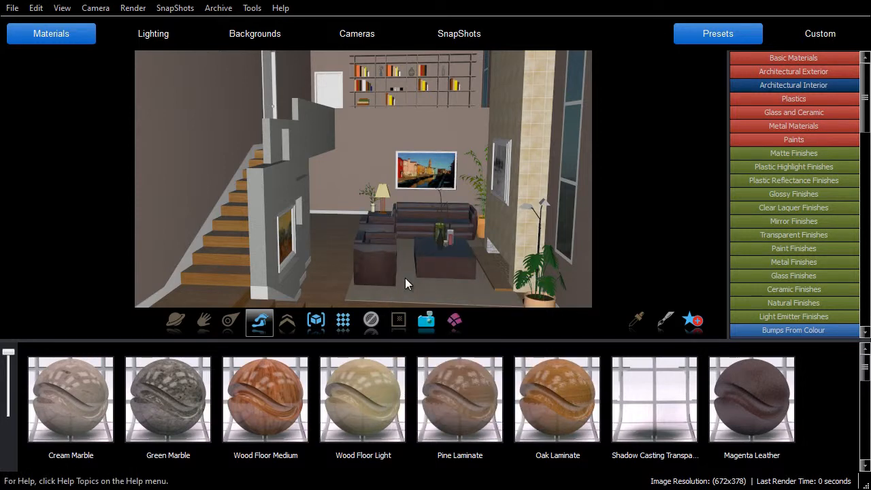
click(786, 152)
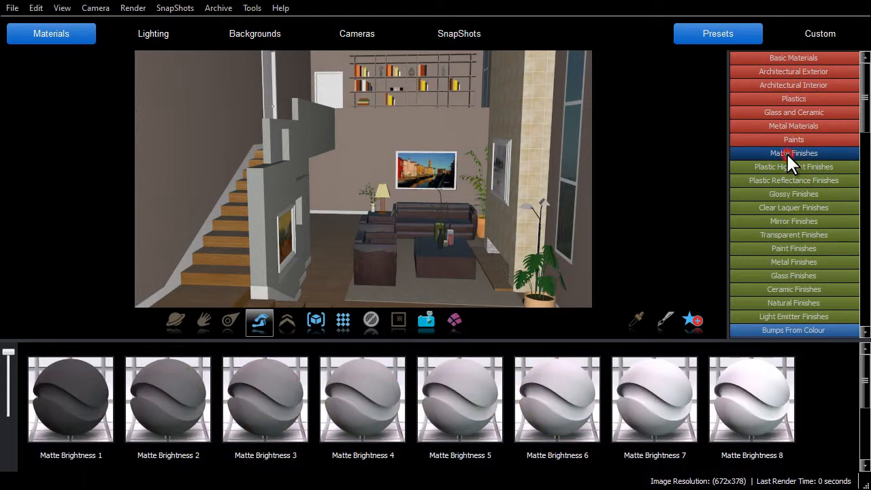
drag(470, 401, 377, 256)
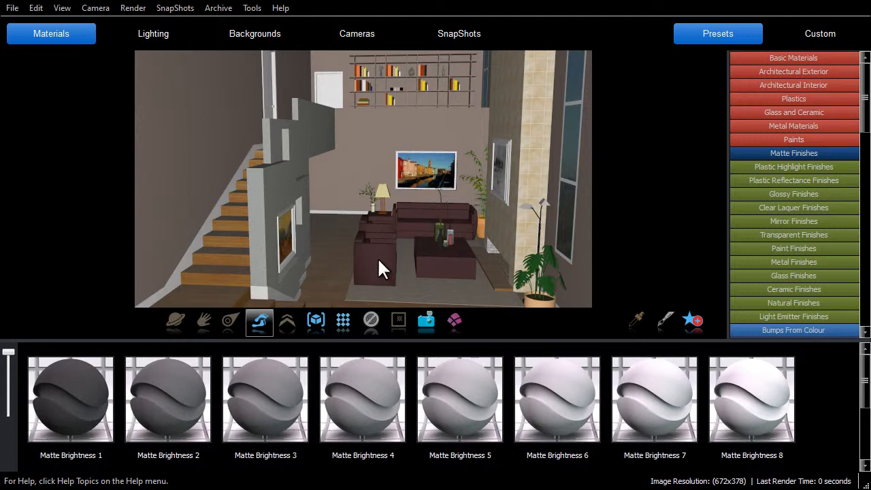
Take a snapshot of the living room scene, and close Renditioner Pro while saving the changes
click(424, 322)
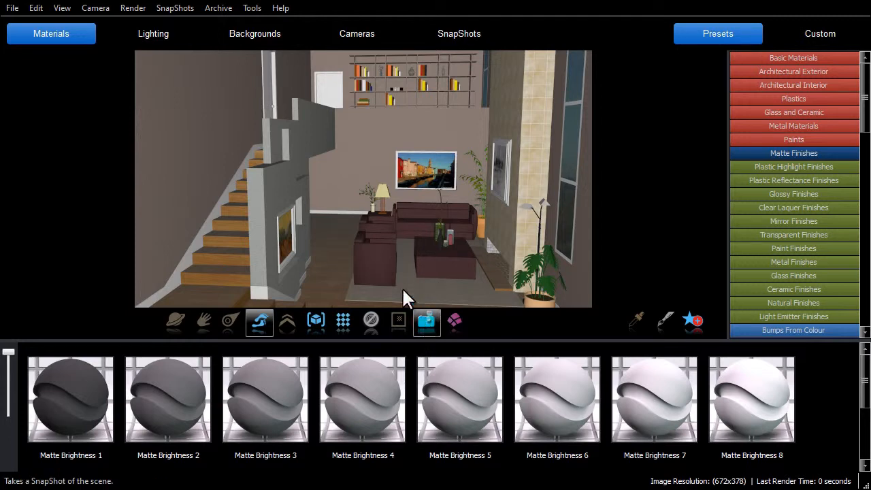
click(857, 4)
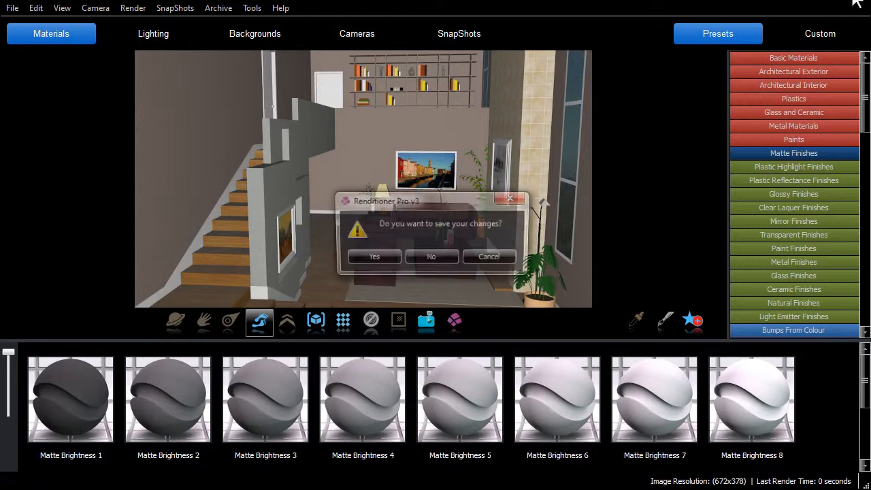
click(370, 257)
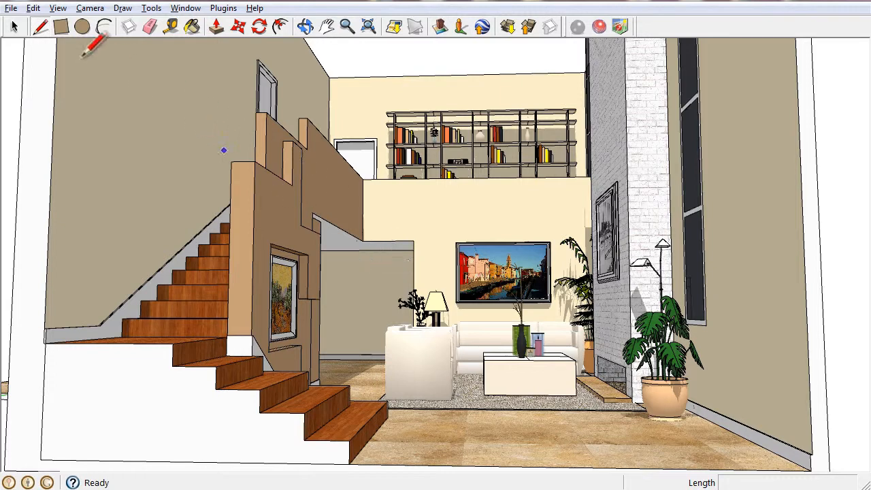
In the SketchUp living room model, delete both armchairs, the sofa and the coffee table
click(14, 27)
click(417, 380)
key(Delete)
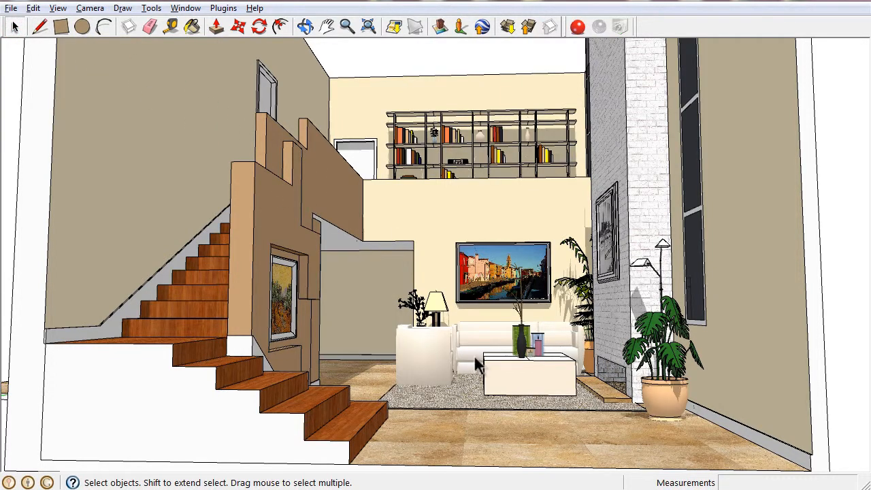
click(477, 358)
key(Delete)
click(520, 379)
key(Delete)
click(422, 355)
key(Delete)
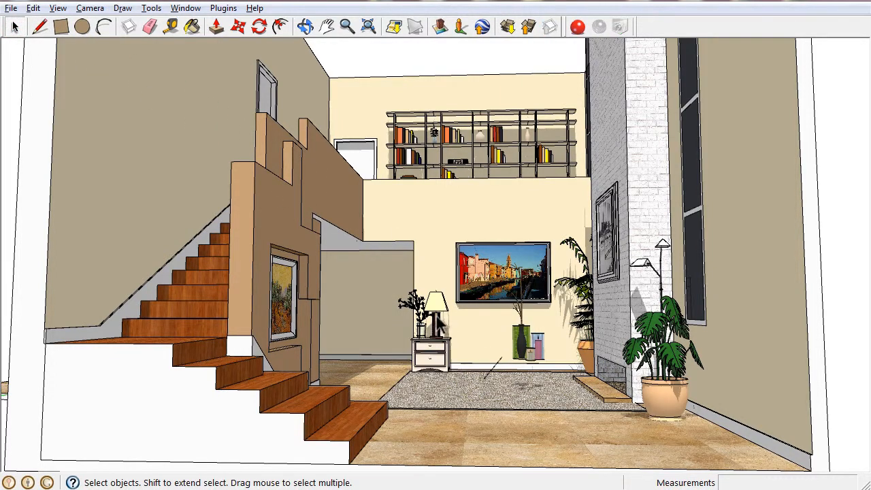
Delete the side table, the table lamp, the small plants and the vases left in the seating area
click(437, 352)
key(Delete)
click(521, 351)
key(Delete)
click(492, 371)
key(Delete)
click(435, 324)
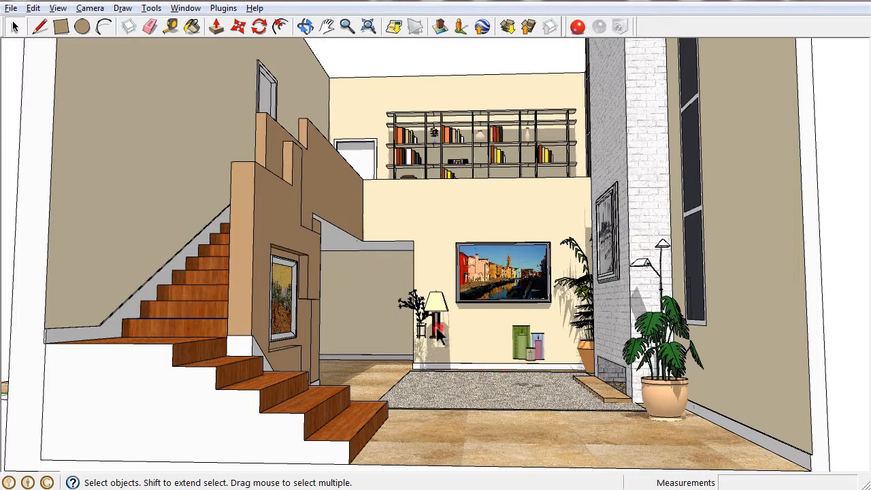
key(Delete)
click(413, 306)
key(Delete)
click(524, 347)
key(Delete)
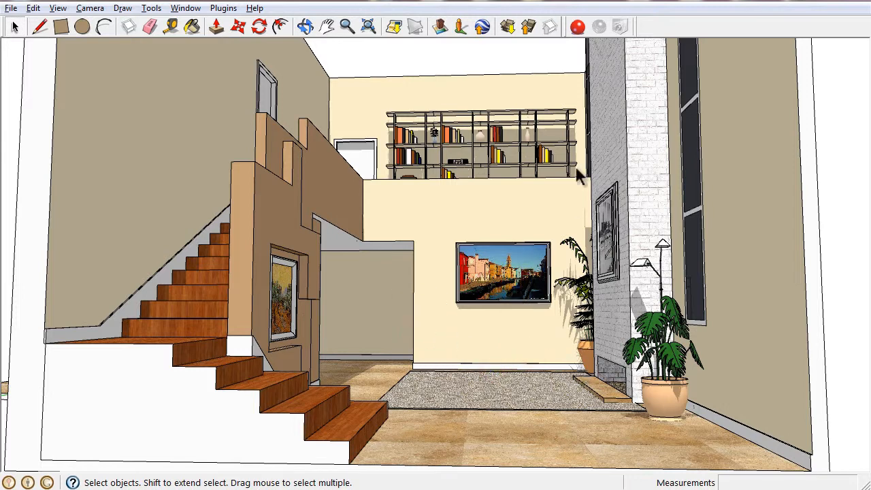
Launch Renditioner Pro from the SketchUp model with the Architectural model style, and render the emptied living room
click(577, 26)
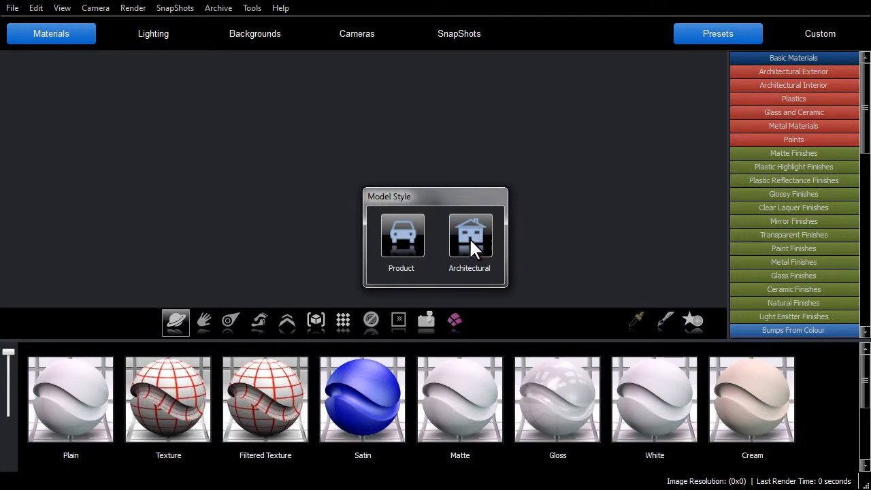
click(469, 237)
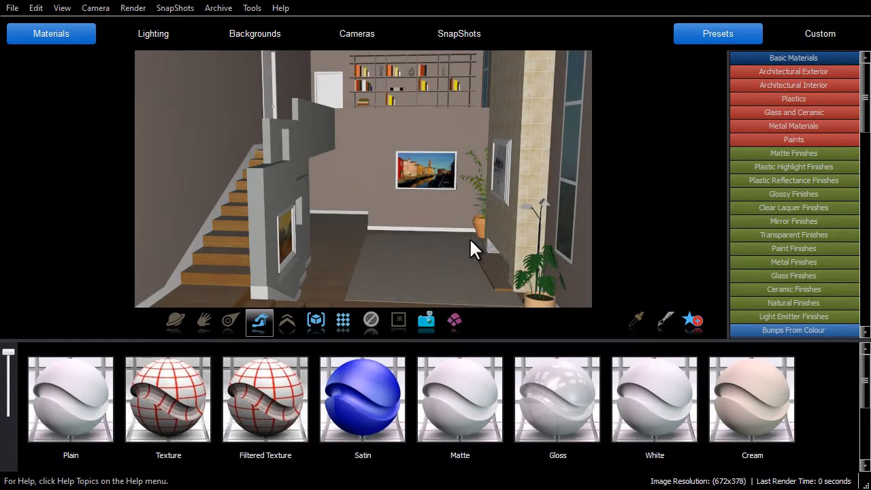
click(341, 321)
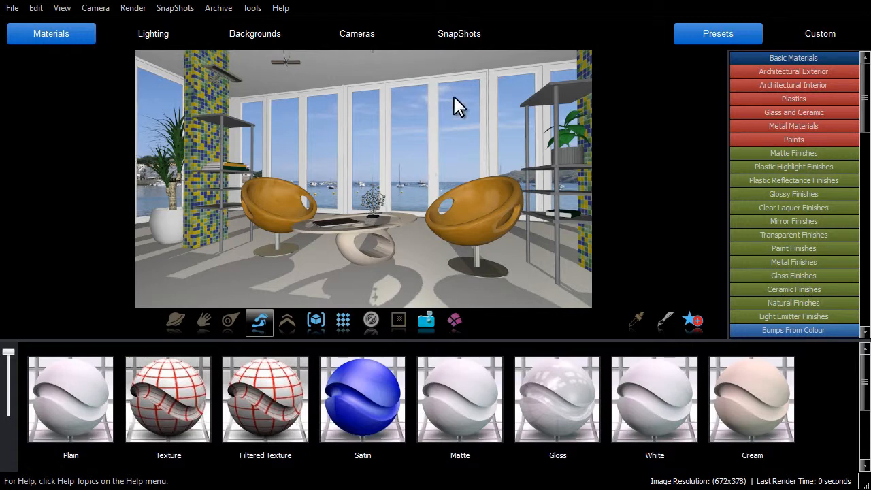
Restore snapshot 2 of the room with the orange chairs, and add it to the My SnapShots archive as Living Room
click(461, 37)
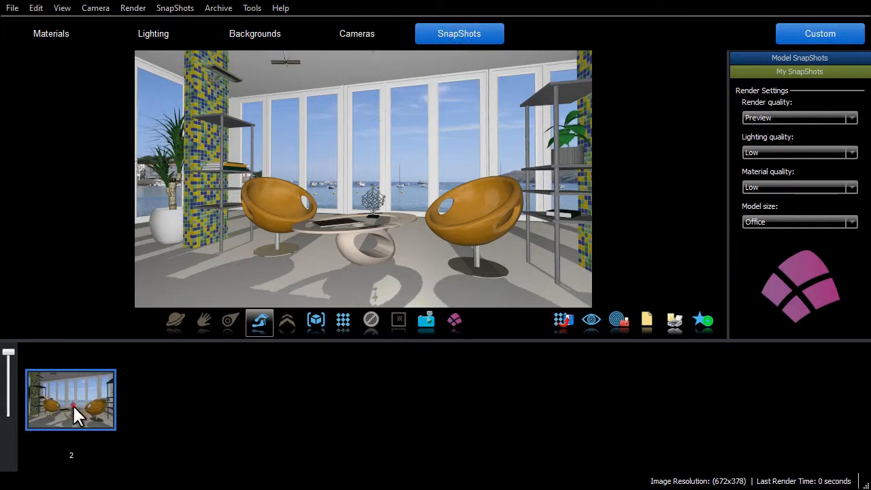
drag(72, 404, 368, 209)
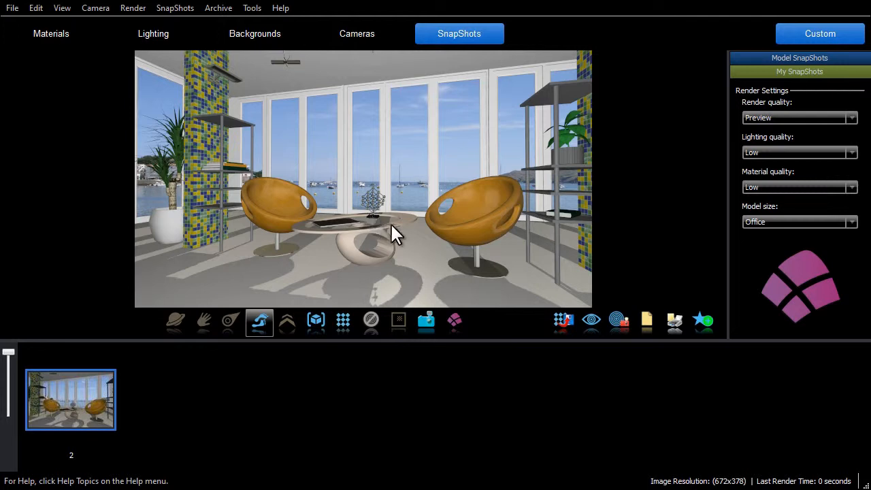
click(699, 333)
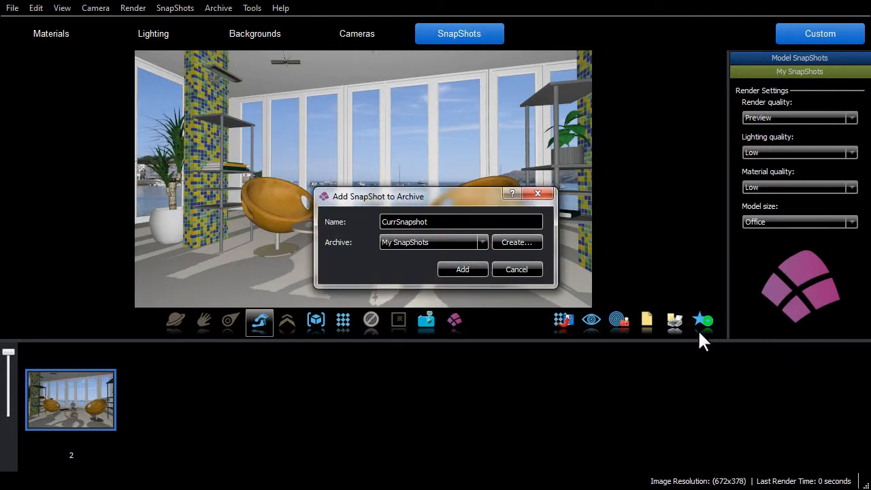
double_click(458, 221)
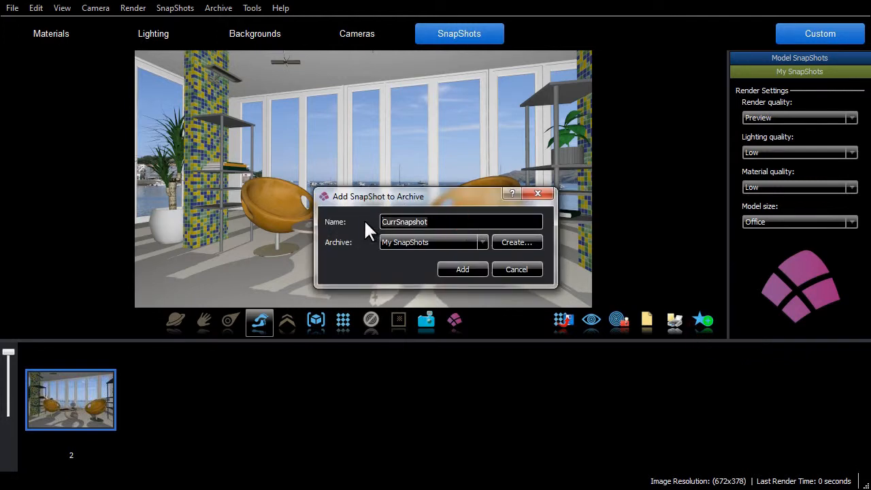
text(Living Room)
click(484, 242)
click(486, 241)
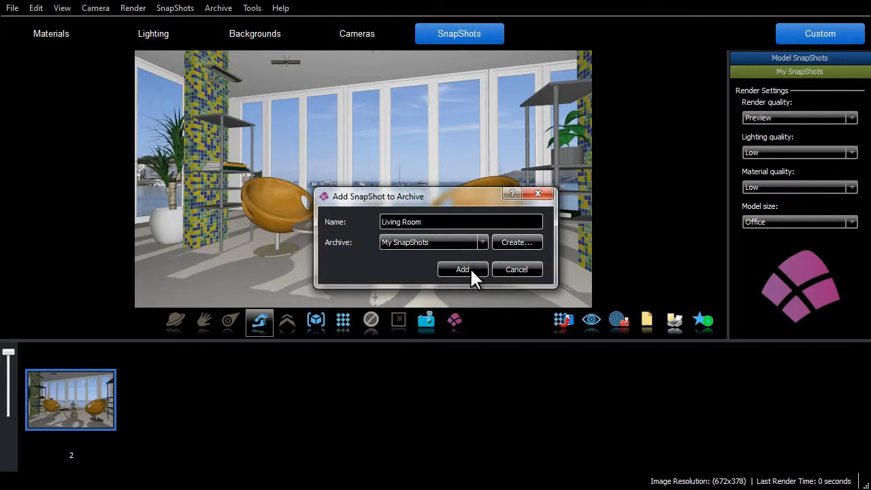
click(463, 270)
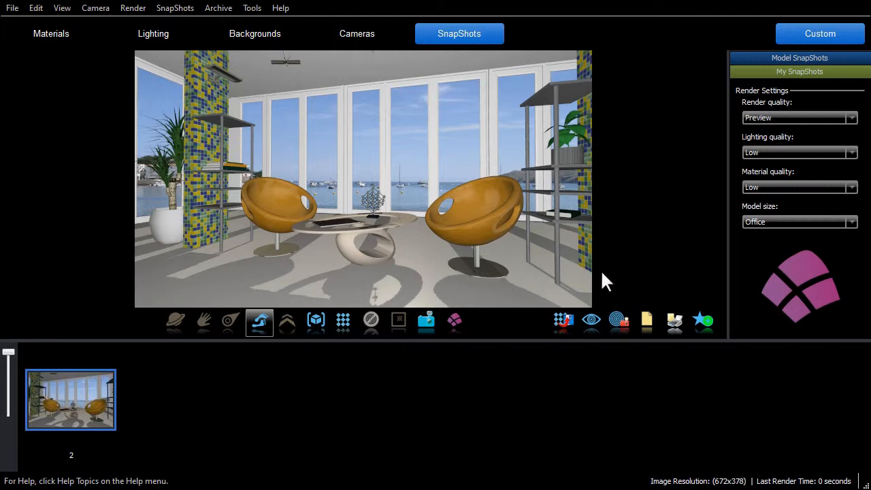
Open the My SnapShots archive and export it to the Desktop as My SnapShots.lwz
click(810, 73)
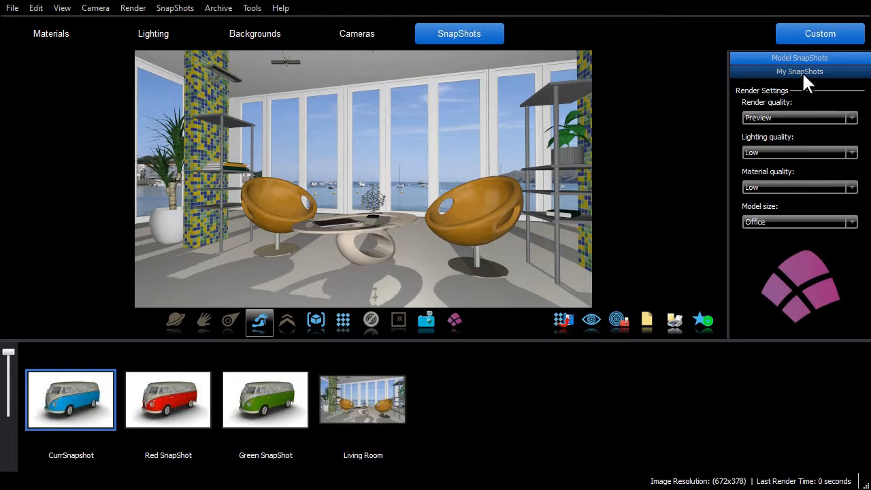
right_click(752, 75)
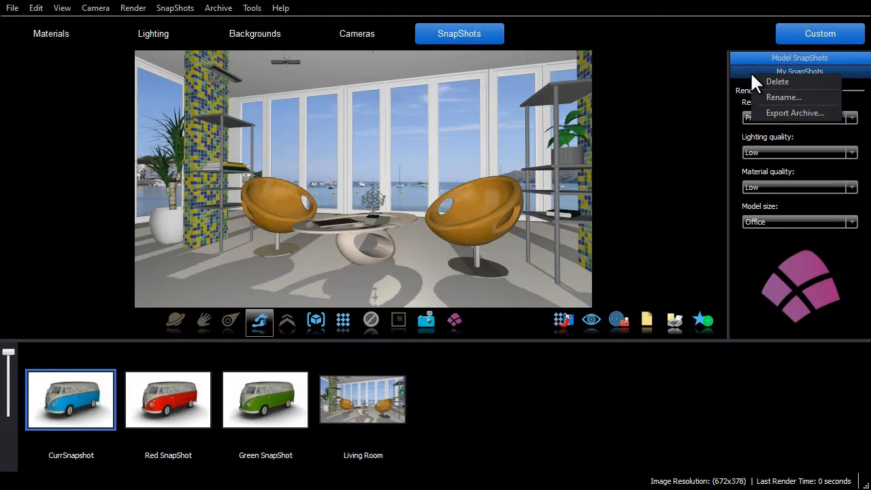
click(786, 113)
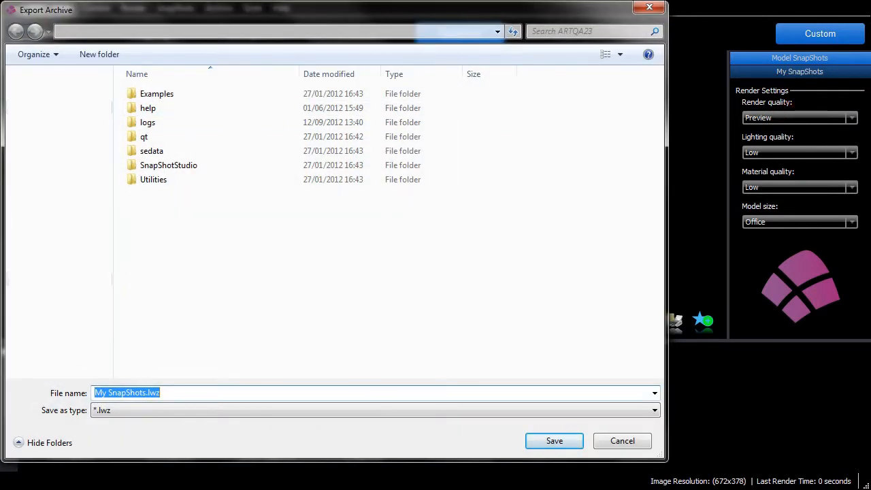
click(52, 107)
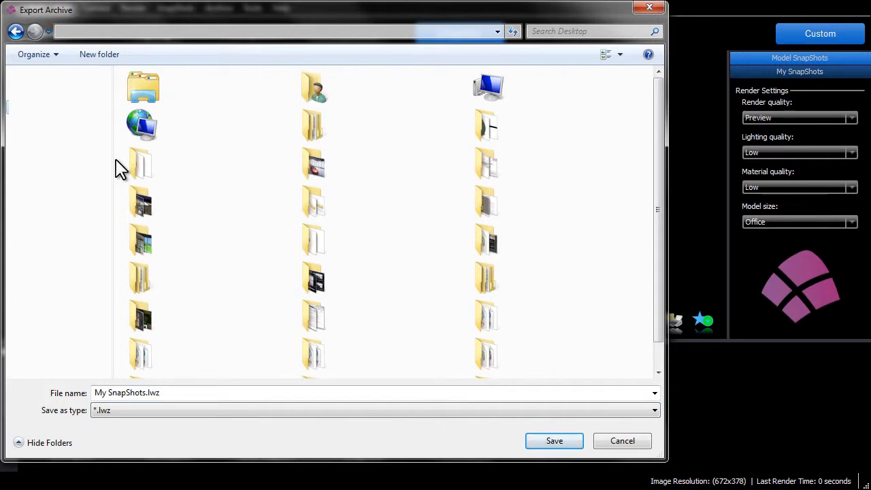
click(553, 443)
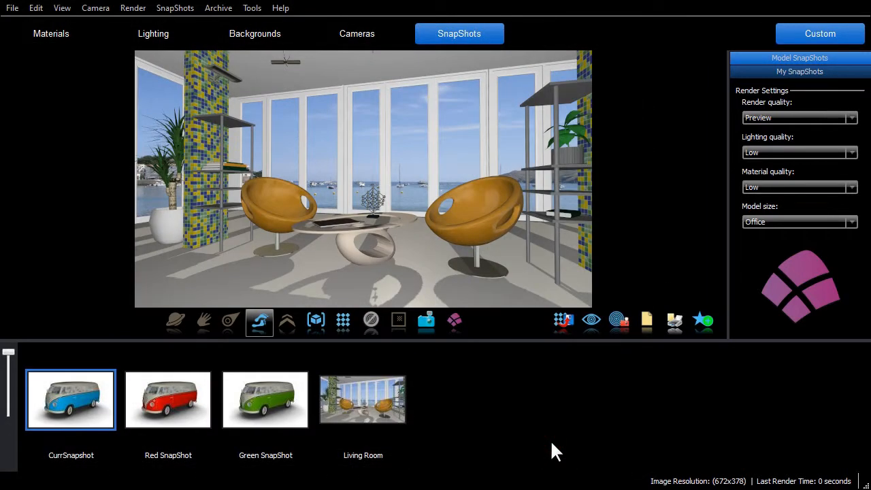